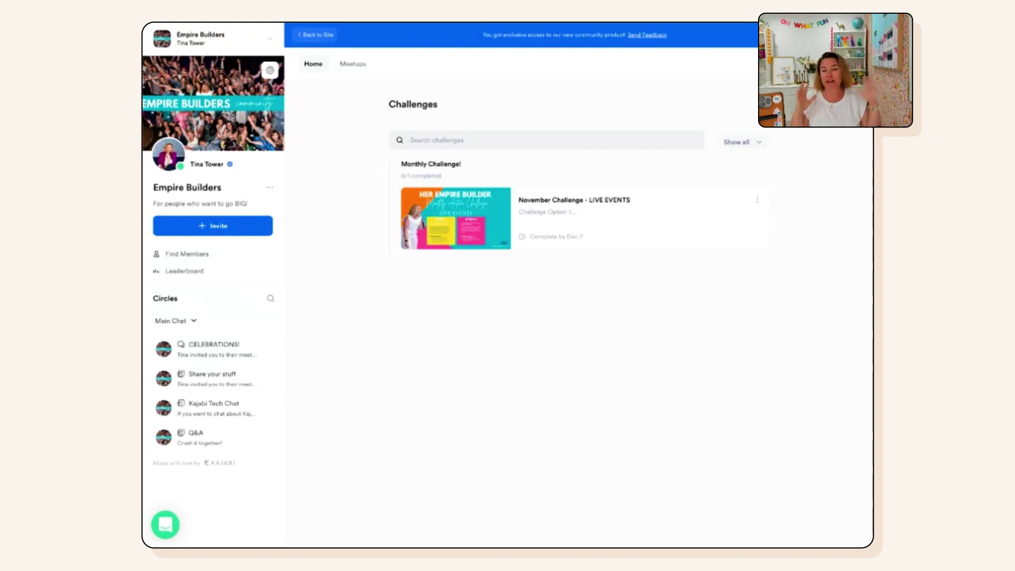
# - Post the message "OMG - I just did the thing" in the CELEBRATIONS! circle chat
pyautogui.click(204, 409)
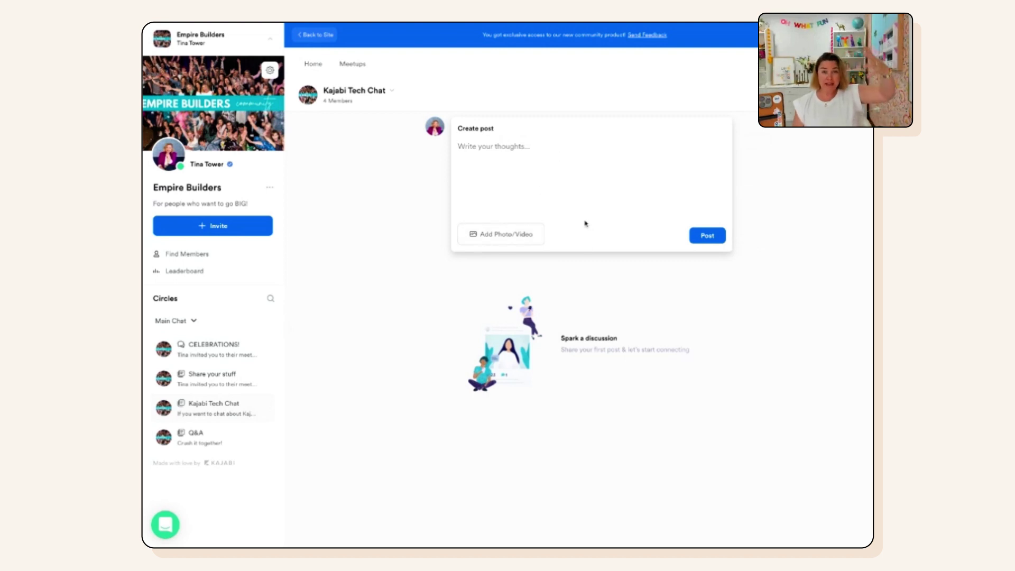
pyautogui.click(212, 348)
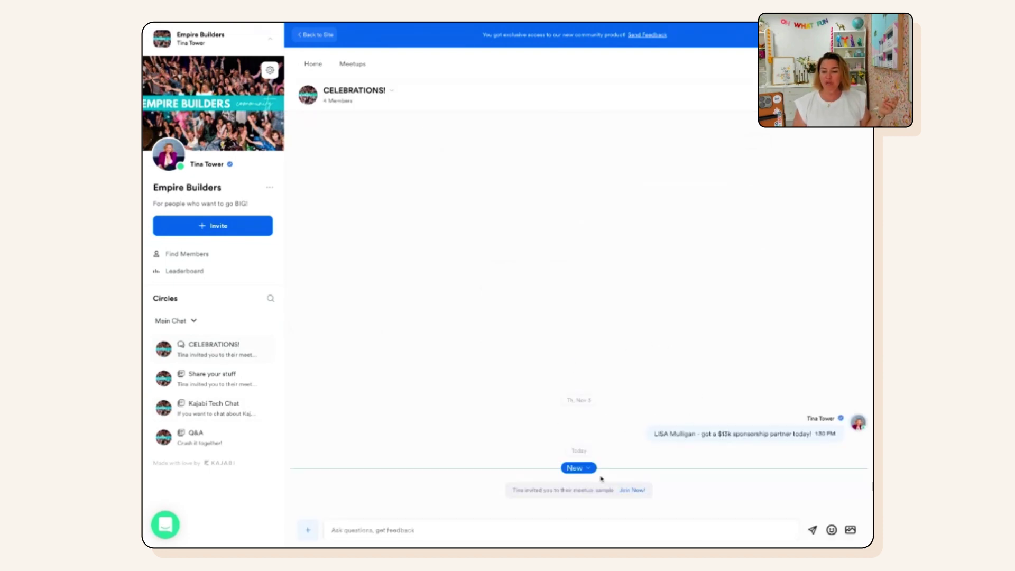
pyautogui.click(365, 523)
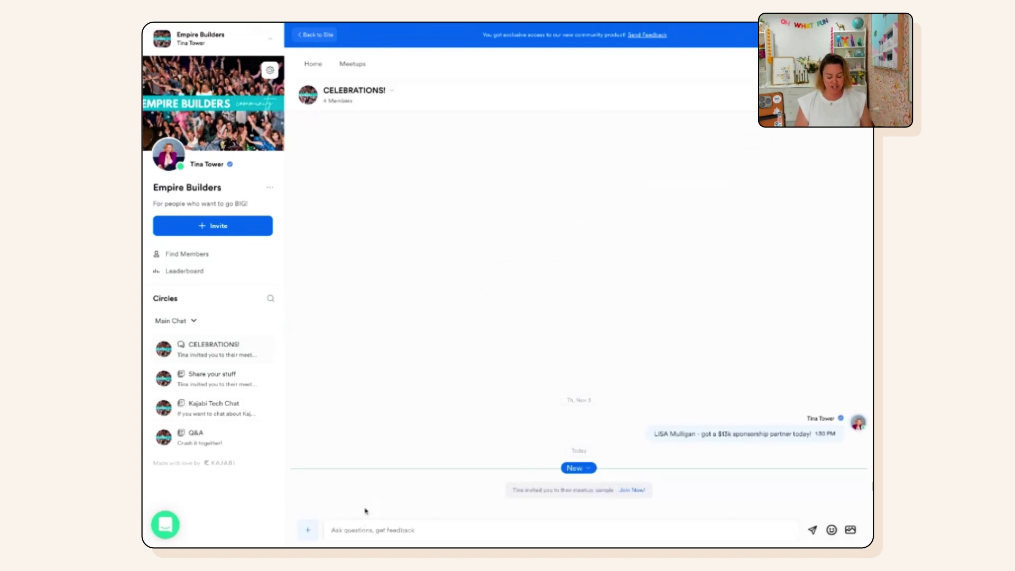
pyautogui.write('OMG - I just did the thing')
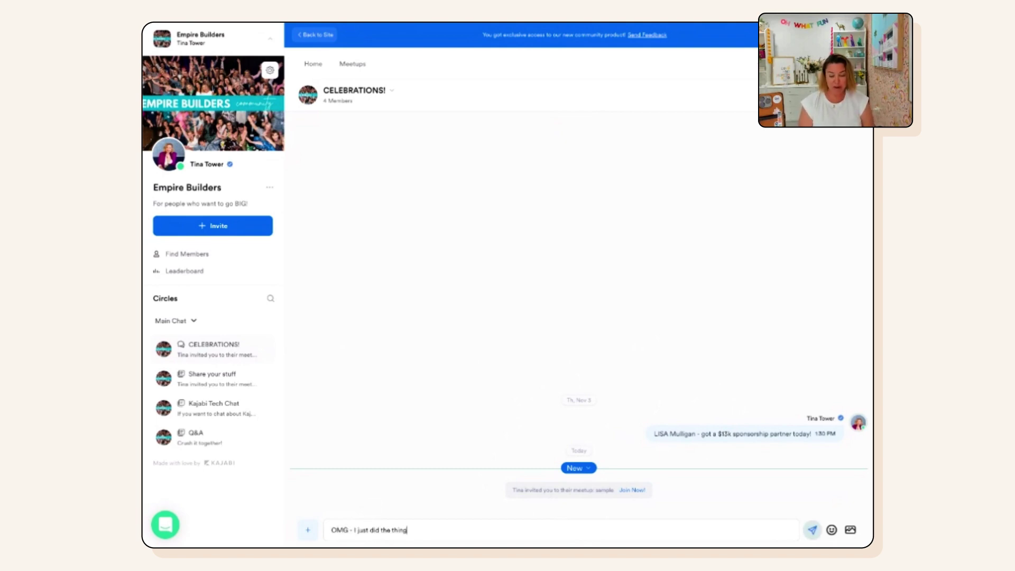
pyautogui.press('Return')
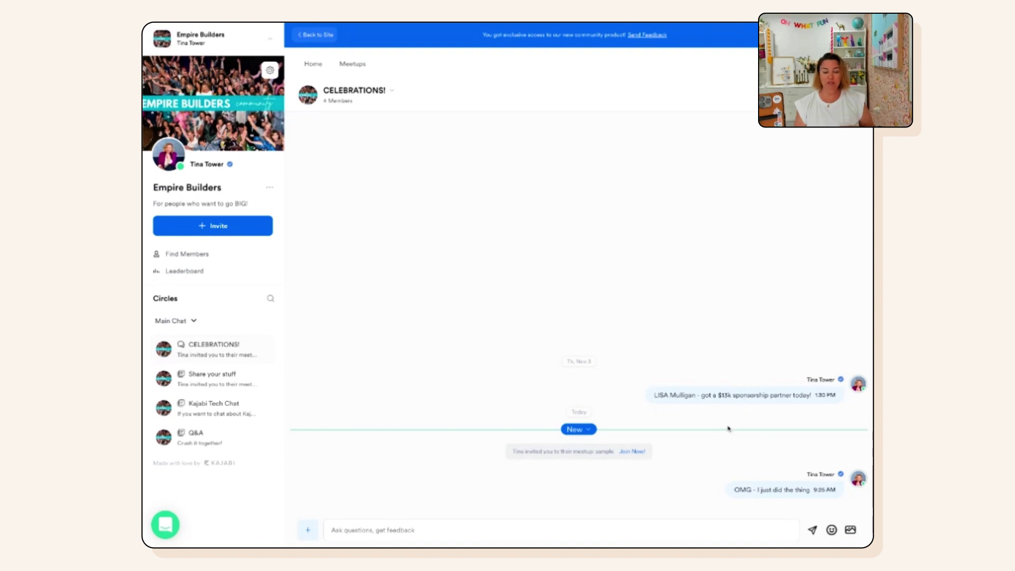
# - Browse the Share your stuff and Q&A circles, then view the community Leaderboard
pyautogui.click(191, 383)
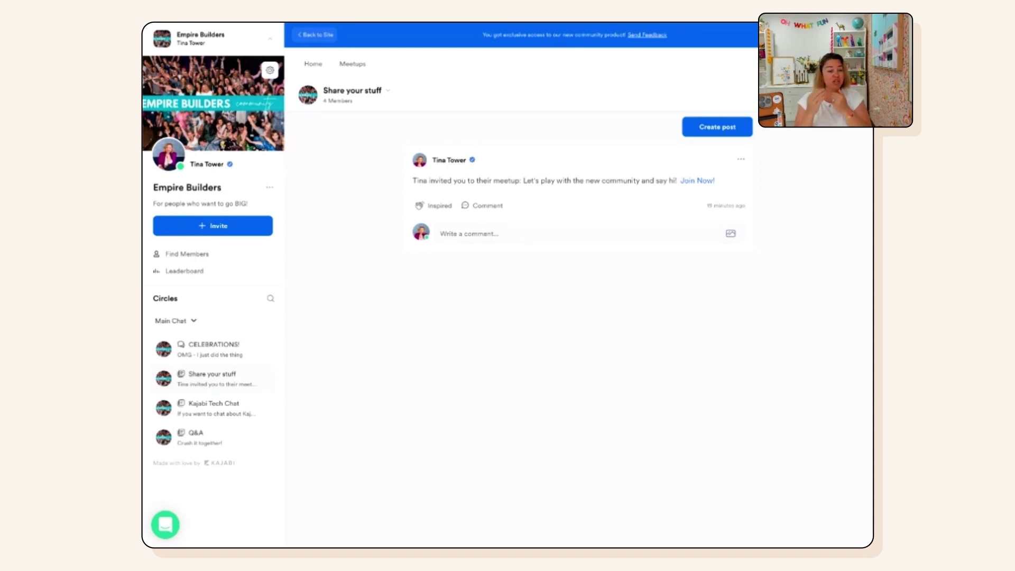
pyautogui.click(212, 438)
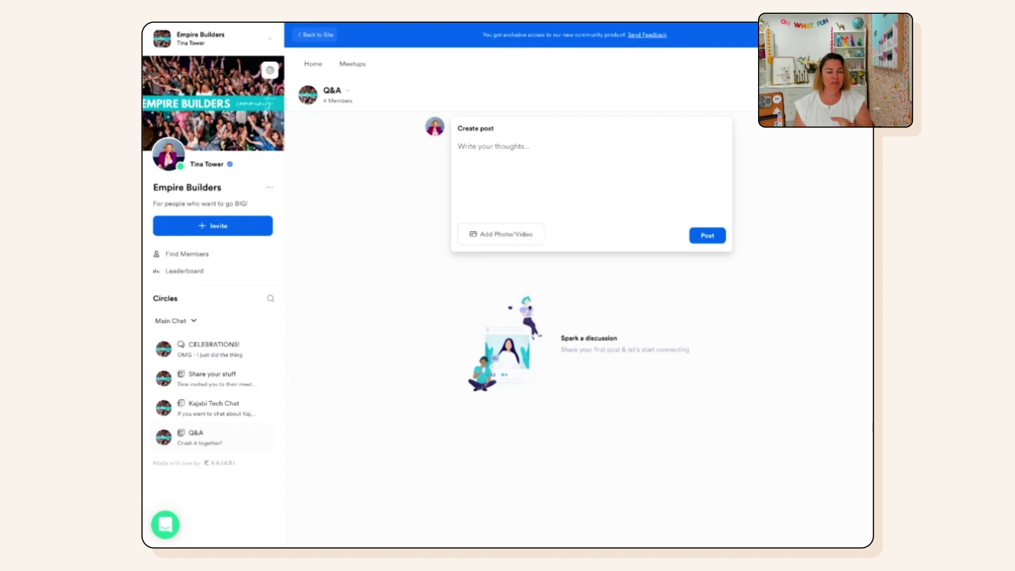
pyautogui.click(184, 271)
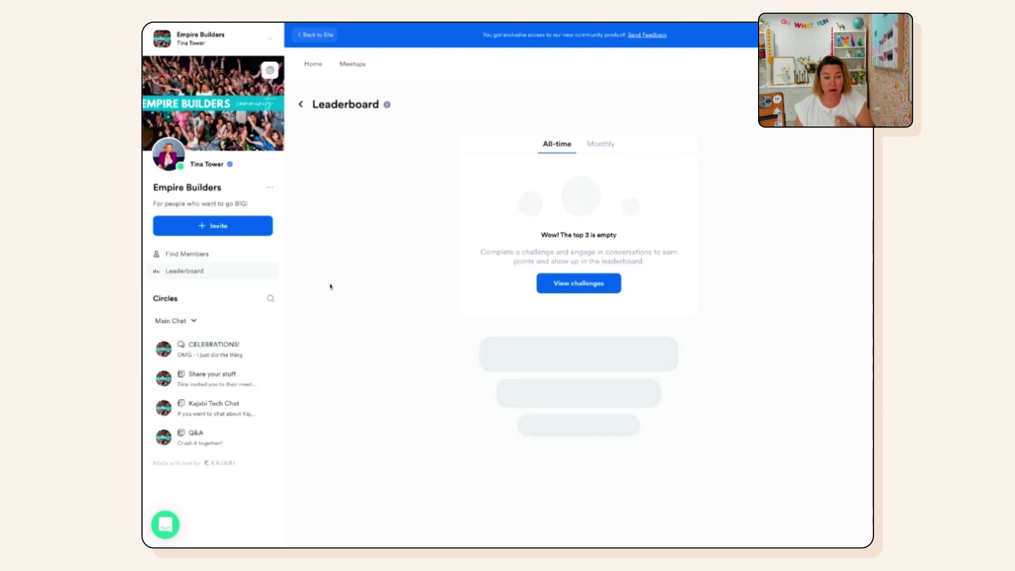
# - Review the November Challenge - LIVE EVENTS details, then return to the Challenges list
pyautogui.click(315, 65)
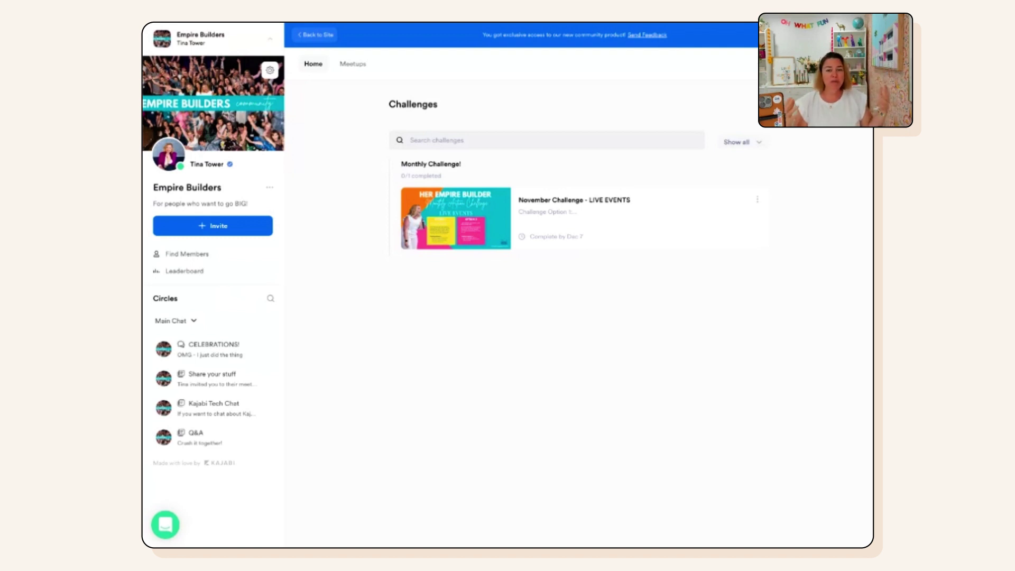
pyautogui.click(571, 204)
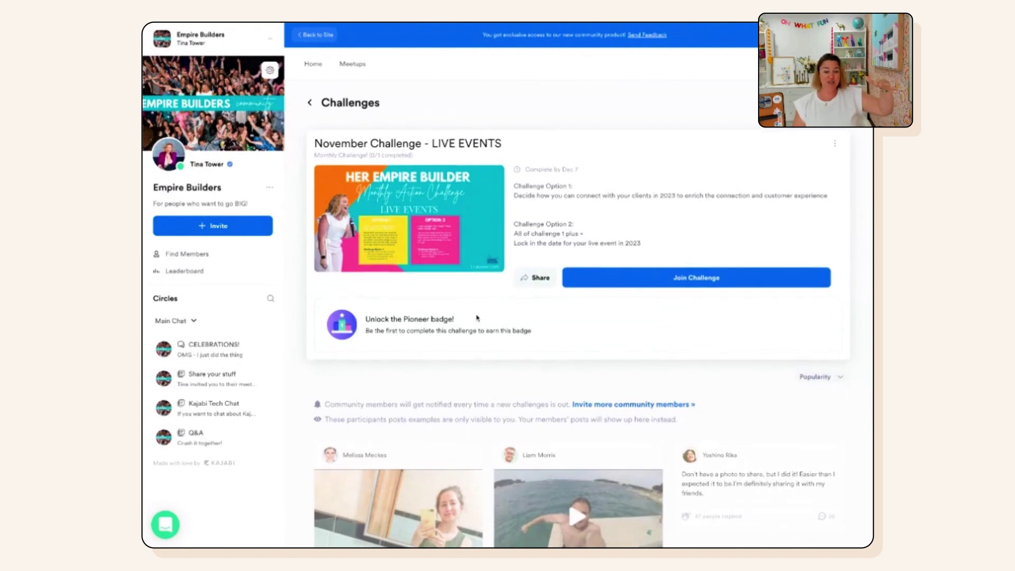
pyautogui.scroll(-2, 433, 320)
pyautogui.scroll(-2, 433, 319)
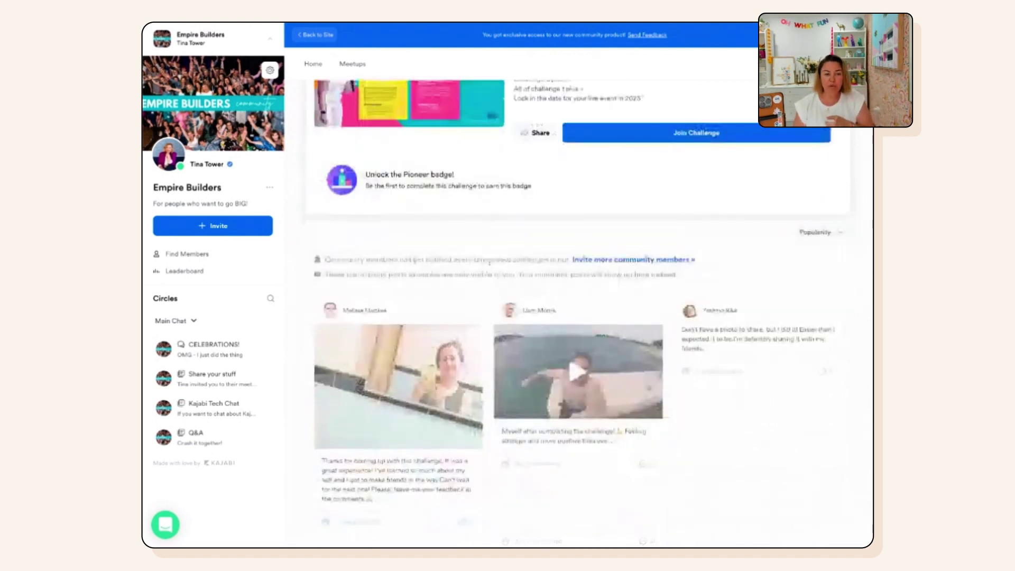
pyautogui.scroll(3, 576, 317)
pyautogui.click(314, 105)
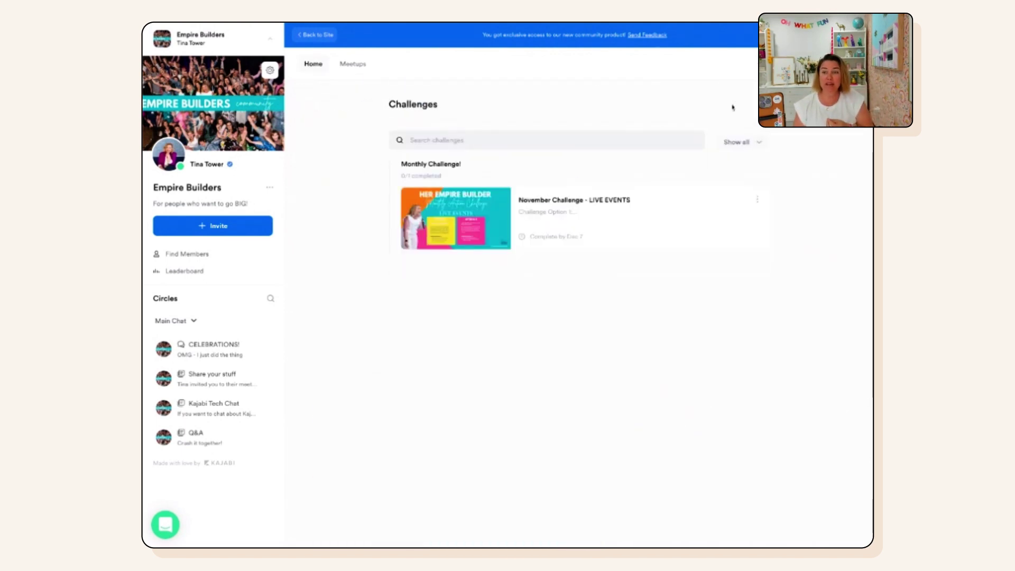
# - Start a new challenge in the New Challenges series
pyautogui.click(772, 64)
pyautogui.click(729, 106)
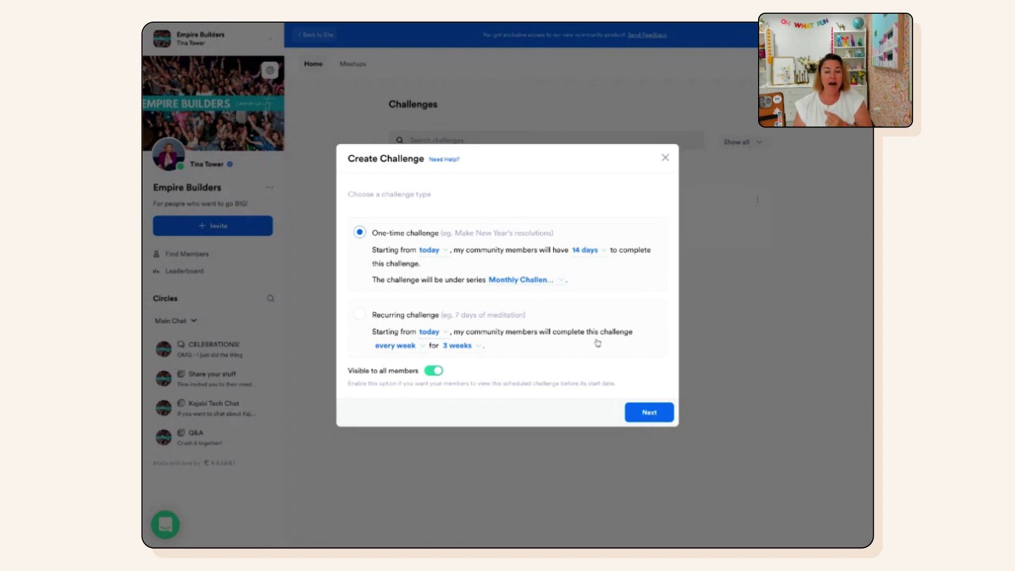
pyautogui.click(538, 283)
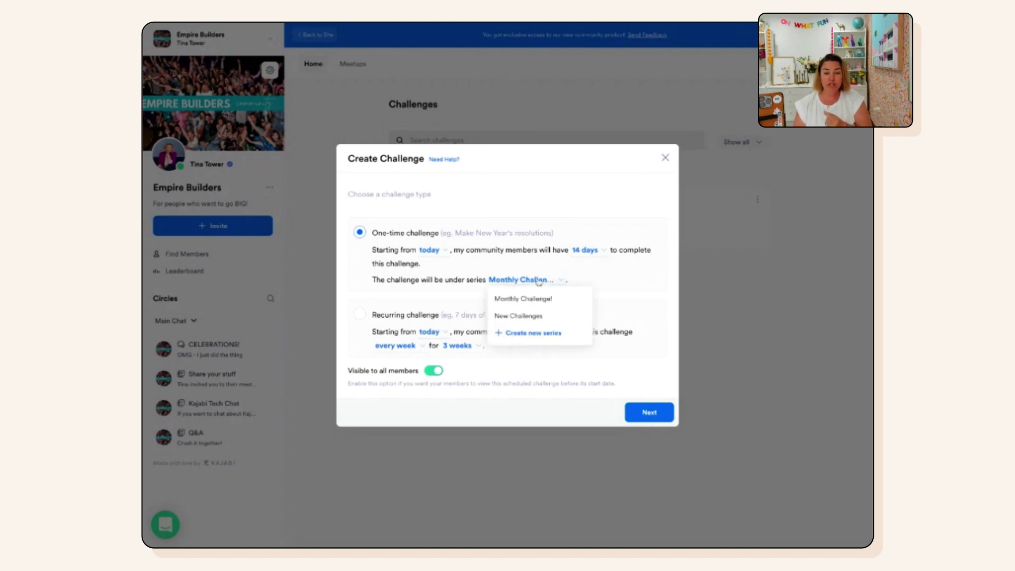
pyautogui.click(529, 317)
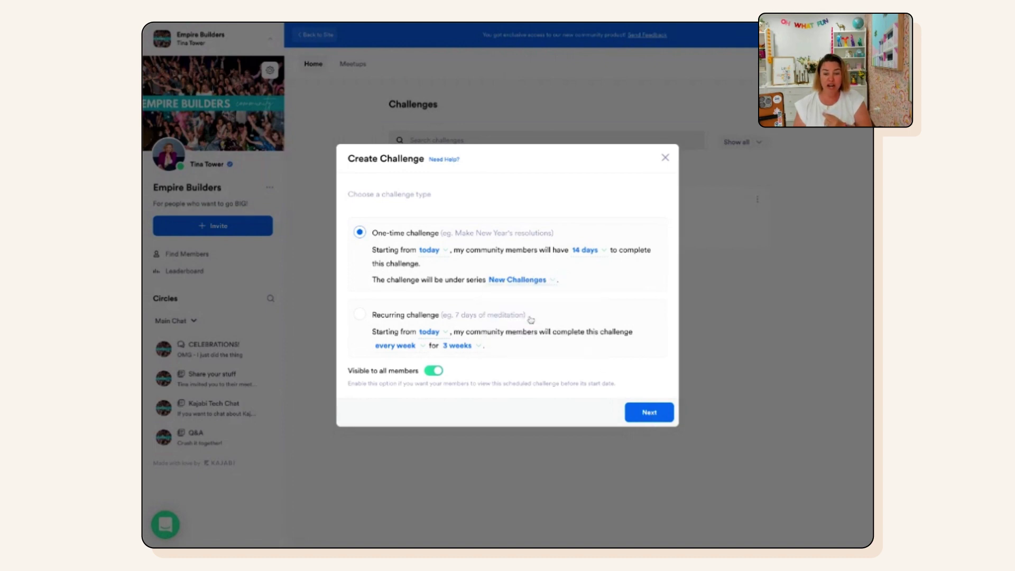
pyautogui.click(645, 415)
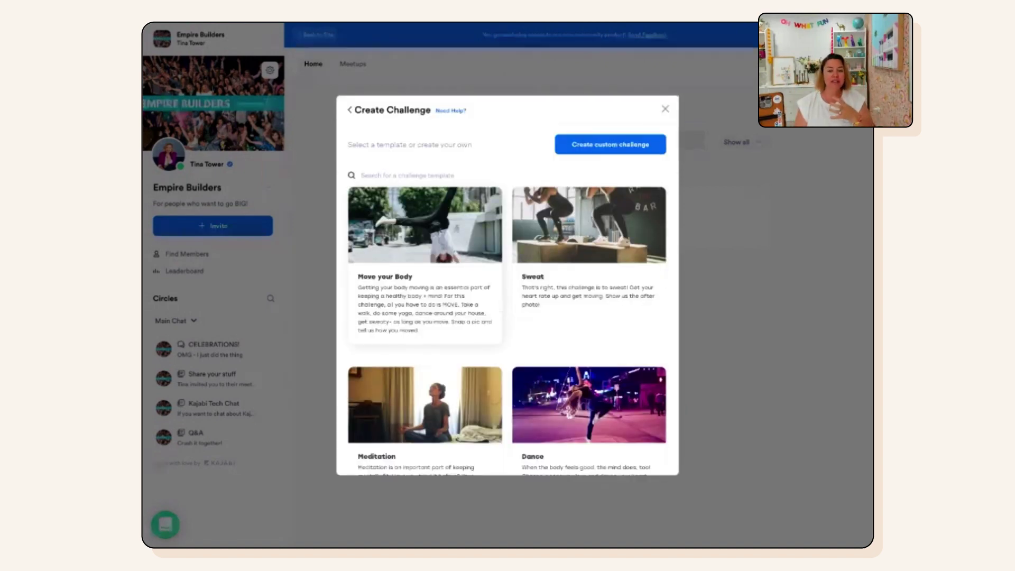
# - Create the 'Make a friend' challenge from its template, keeping the sunflower photo
pyautogui.scroll(-1, 521, 307)
pyautogui.scroll(-2, 522, 307)
pyautogui.scroll(-1, 521, 307)
pyautogui.scroll(-2, 522, 307)
pyautogui.scroll(-2, 522, 307)
pyautogui.scroll(-1, 515, 308)
pyautogui.scroll(-1, 510, 308)
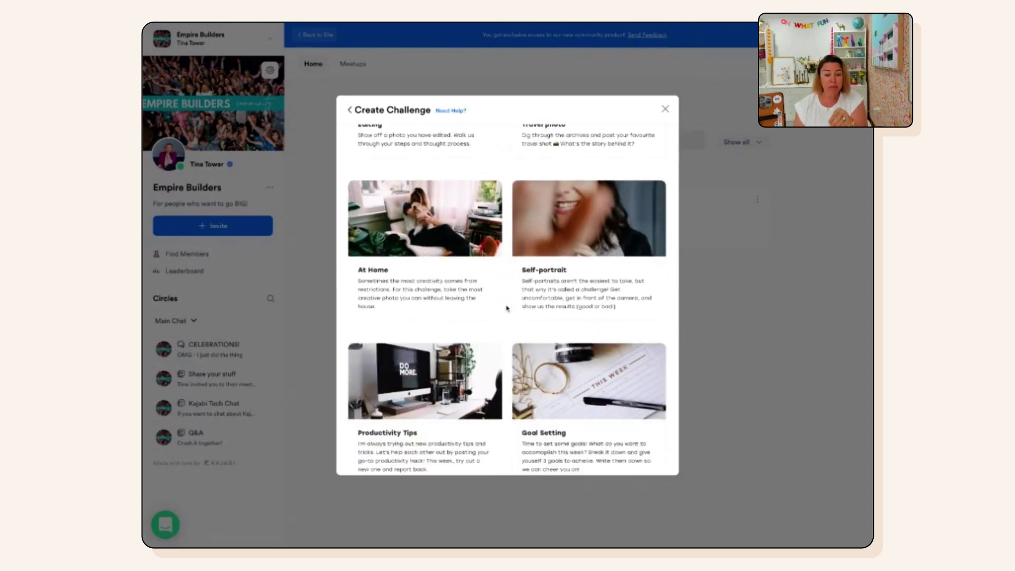
pyautogui.scroll(-1, 506, 308)
pyautogui.scroll(-1, 506, 308)
pyautogui.scroll(-1, 507, 308)
pyautogui.scroll(-2, 507, 309)
pyautogui.scroll(-5, 507, 308)
pyautogui.scroll(-8, 506, 308)
pyautogui.click(582, 233)
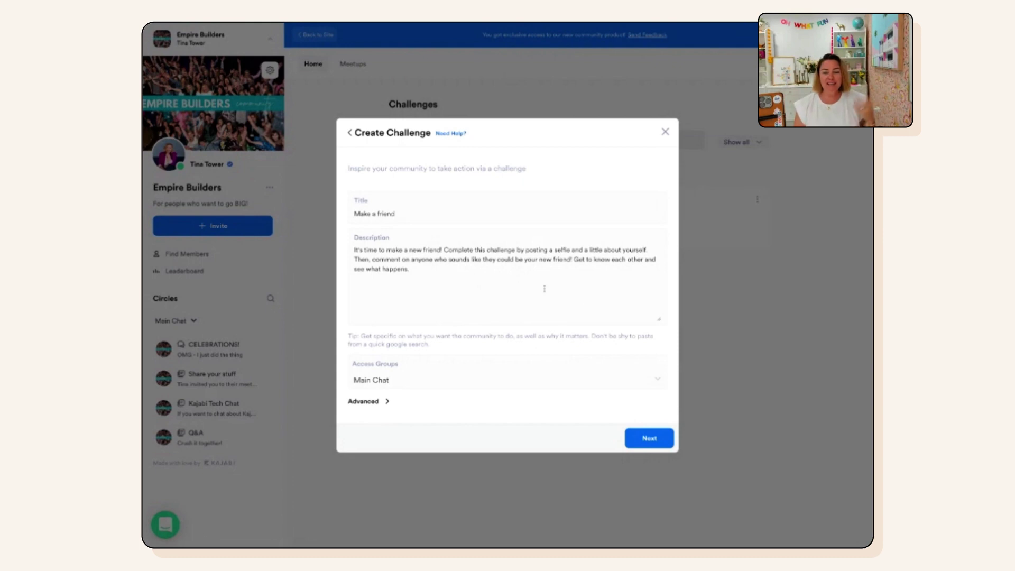
pyautogui.click(650, 439)
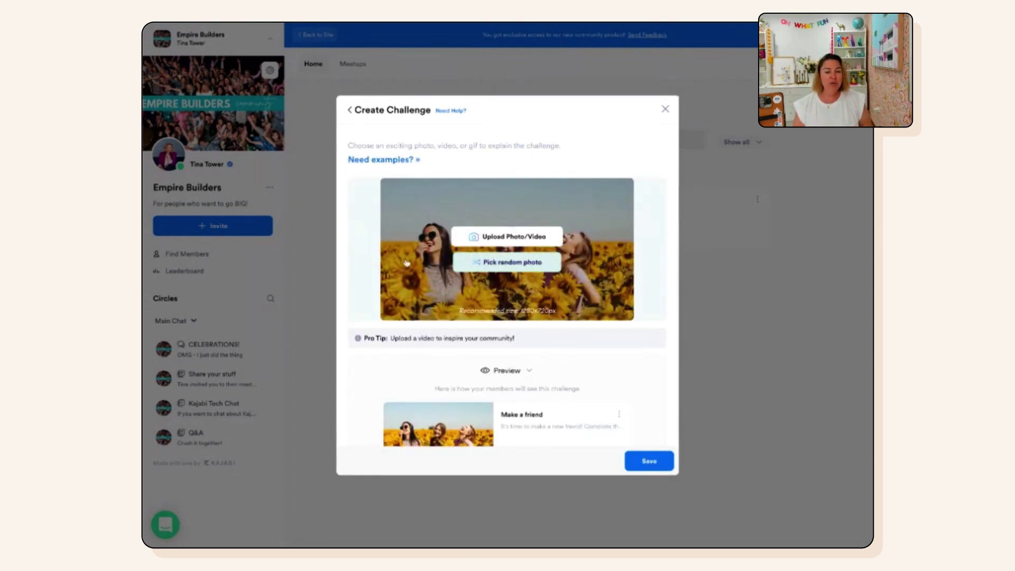
pyautogui.click(656, 461)
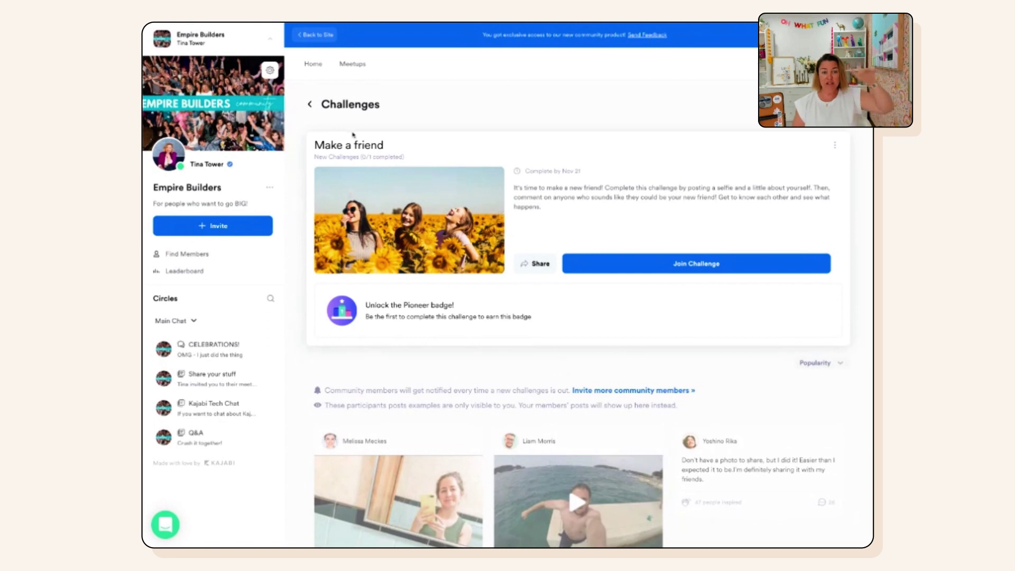
# - Return to the full Challenges list, then go to the community's Meetups section
pyautogui.click(310, 105)
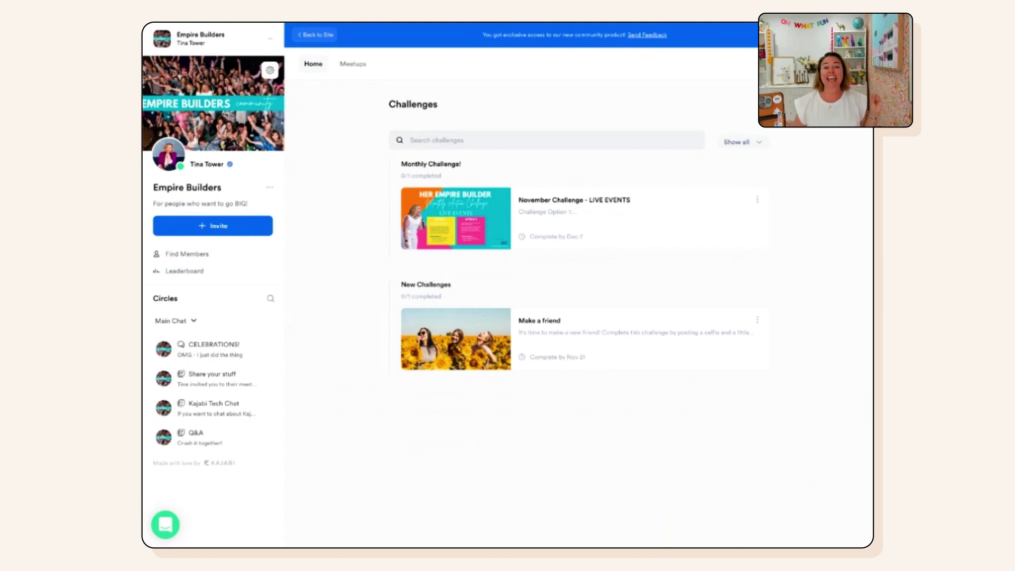
pyautogui.click(355, 65)
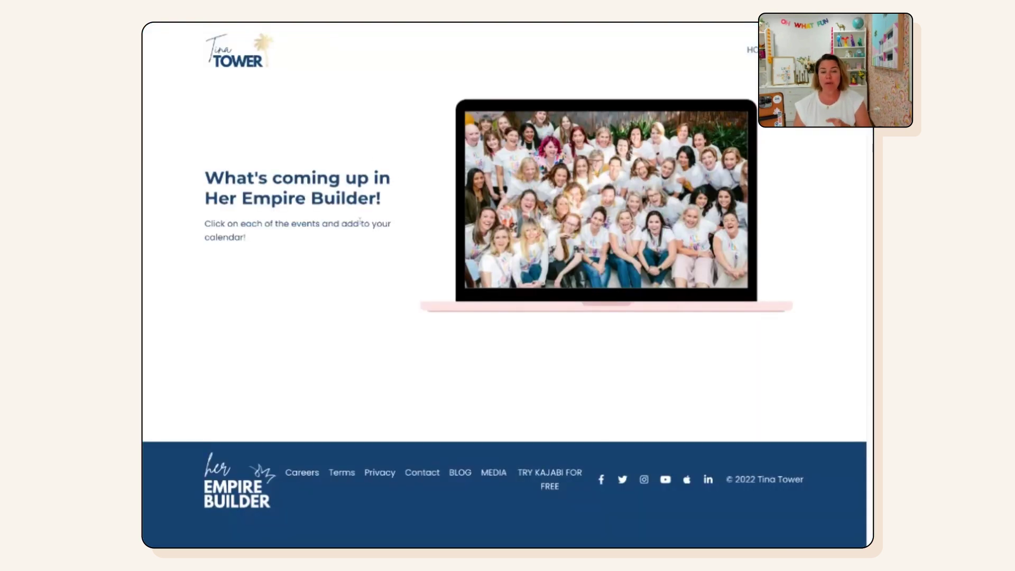
# - Scroll the events page to the Guest Expert, Masterclass and Mindset session cards
pyautogui.scroll(-3, 366, 239)
pyautogui.scroll(-3, 366, 239)
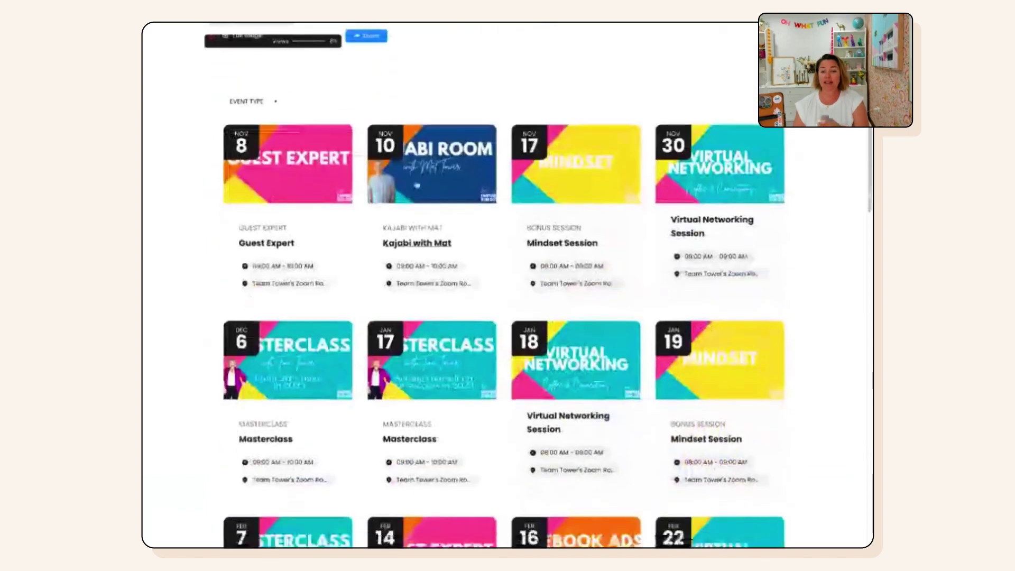
pyautogui.scroll(-1, 349, 190)
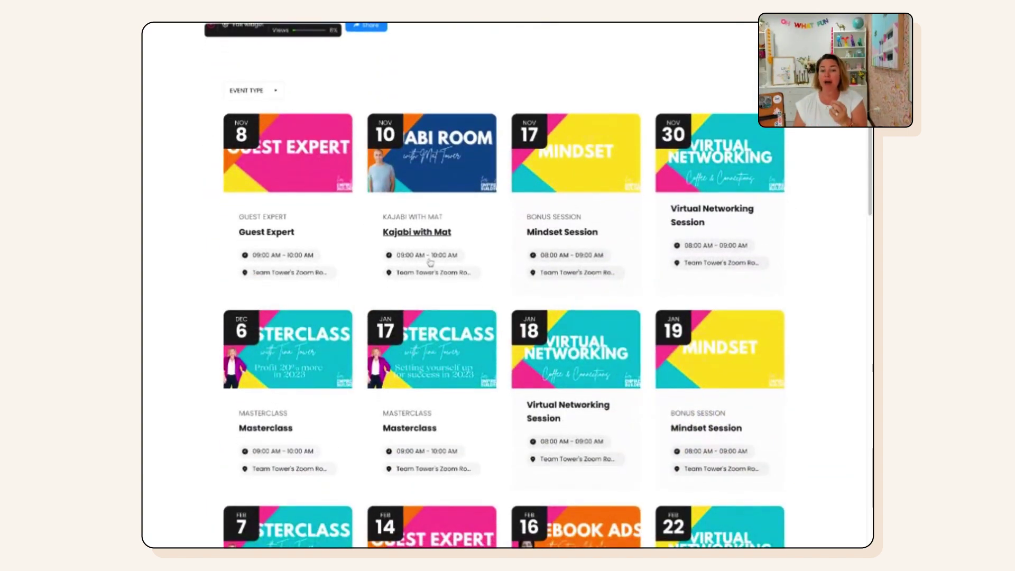
pyautogui.scroll(-1, 403, 257)
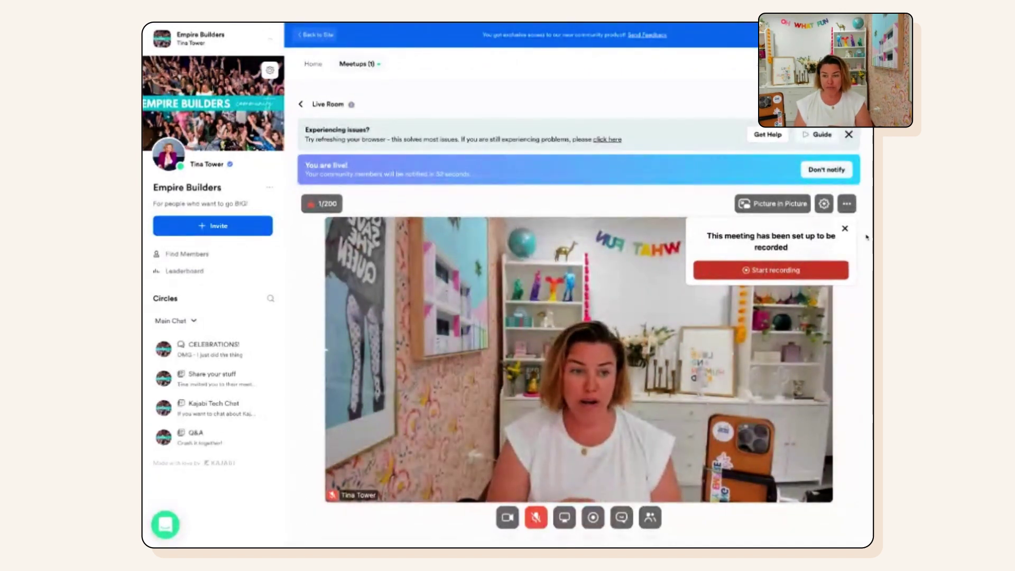
# - Dismiss the recording reminder and check the camera, microphone and reaction options
pyautogui.click(845, 229)
pyautogui.moveTo(579, 360)
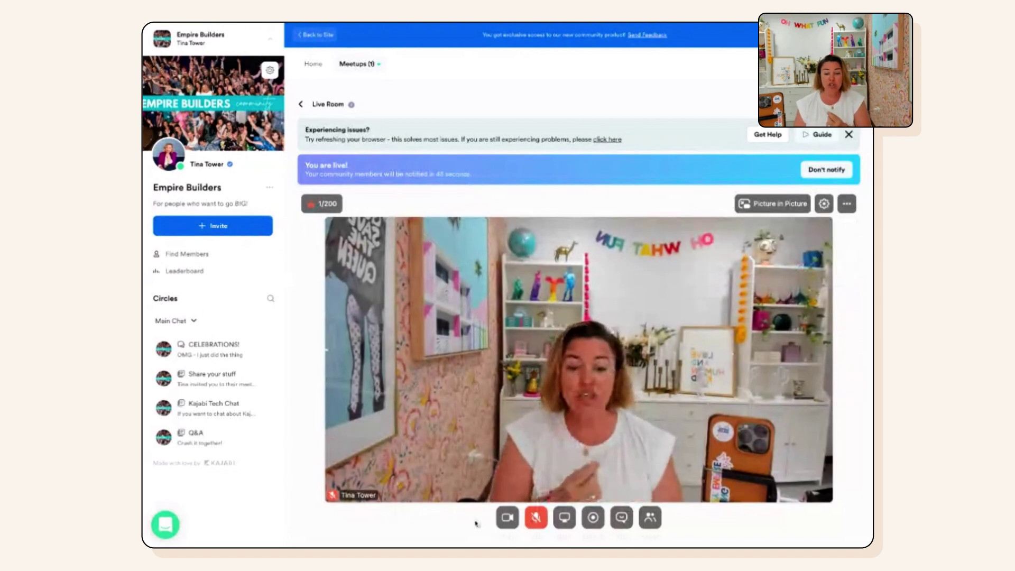
pyautogui.click(507, 517)
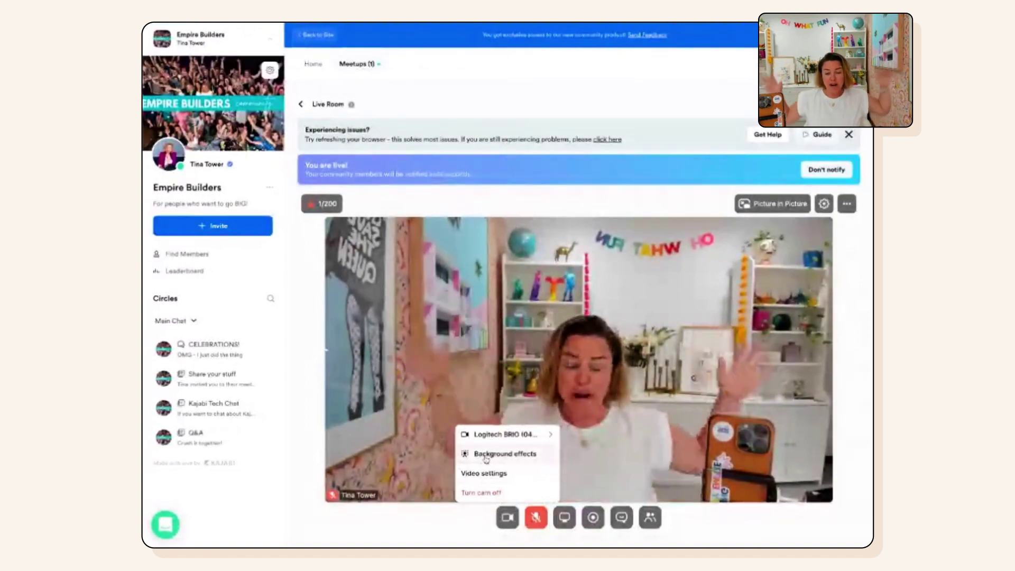
pyautogui.click(535, 517)
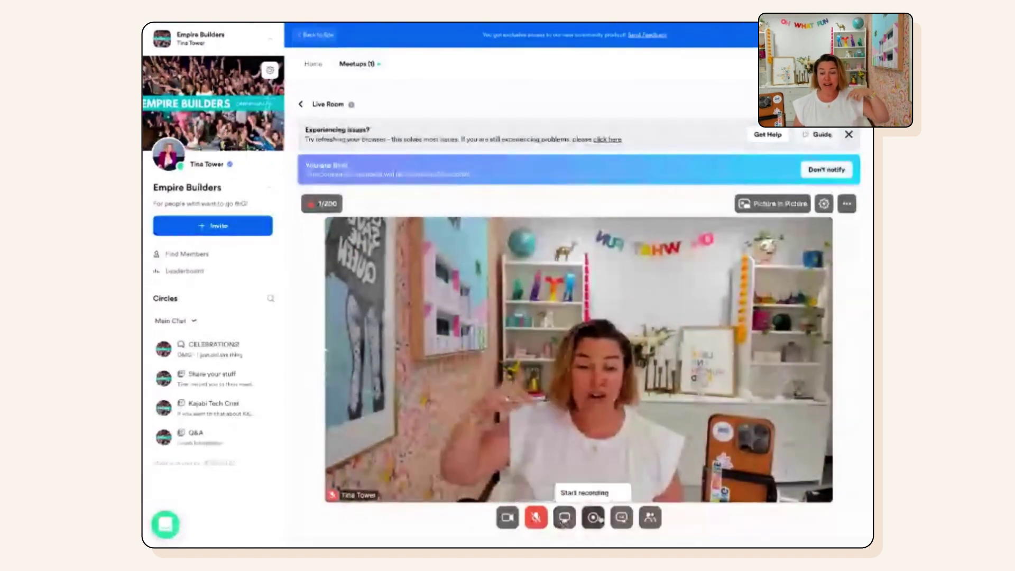
pyautogui.click(622, 519)
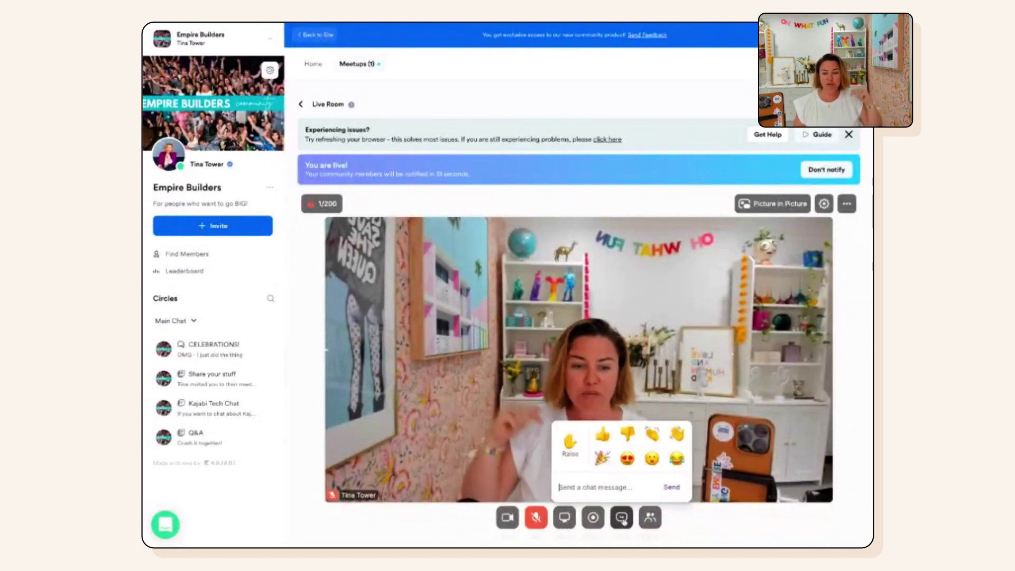
# - Open the live room chat panel, check breakout group options, then head back Home
pyautogui.click(622, 520)
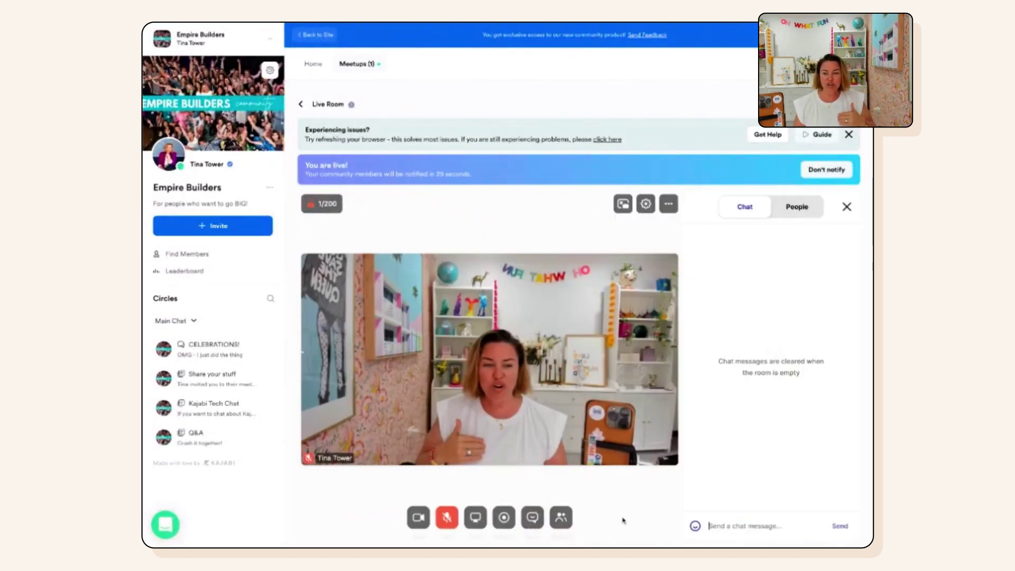
pyautogui.click(532, 518)
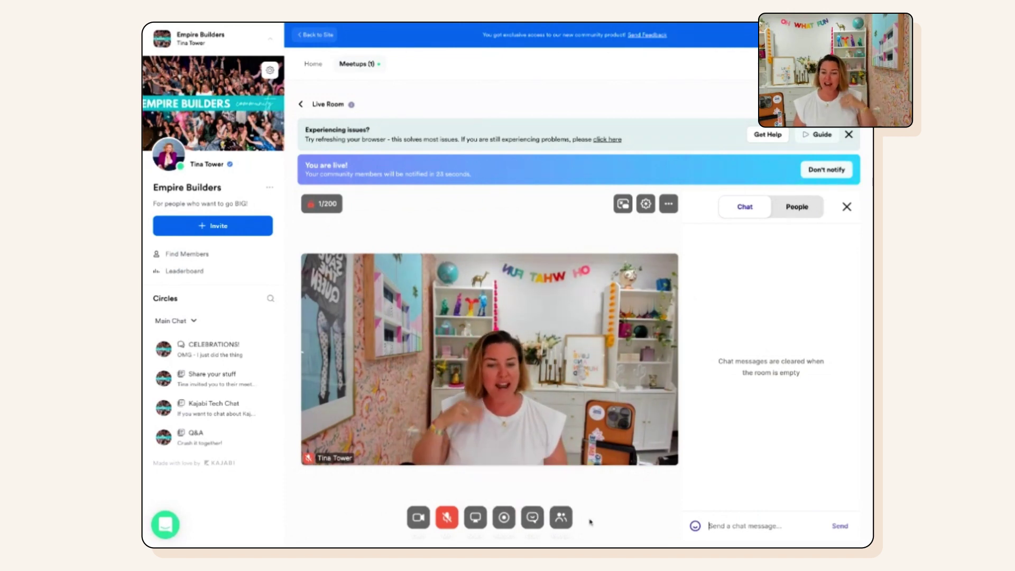
pyautogui.click(559, 521)
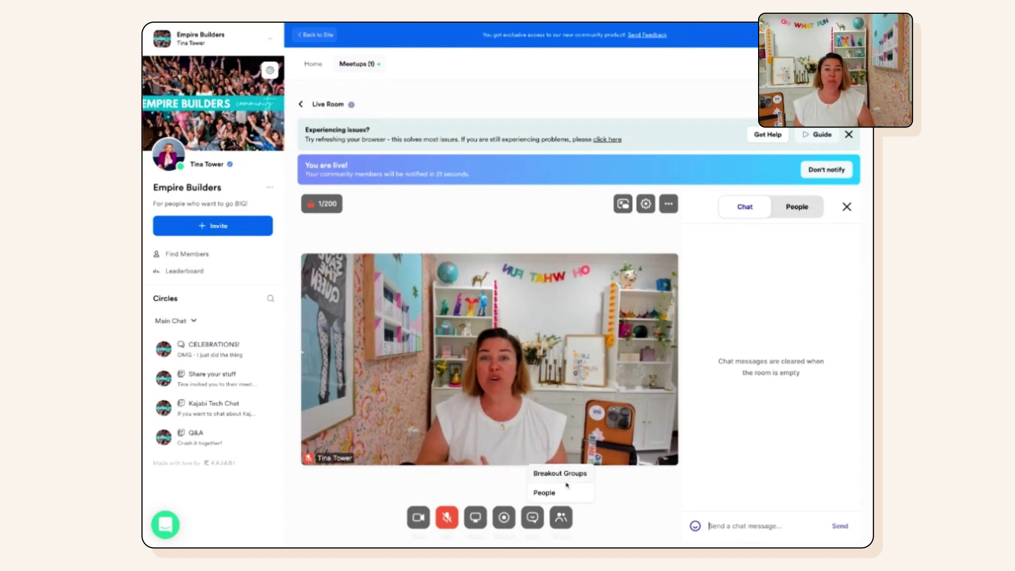
pyautogui.click(311, 190)
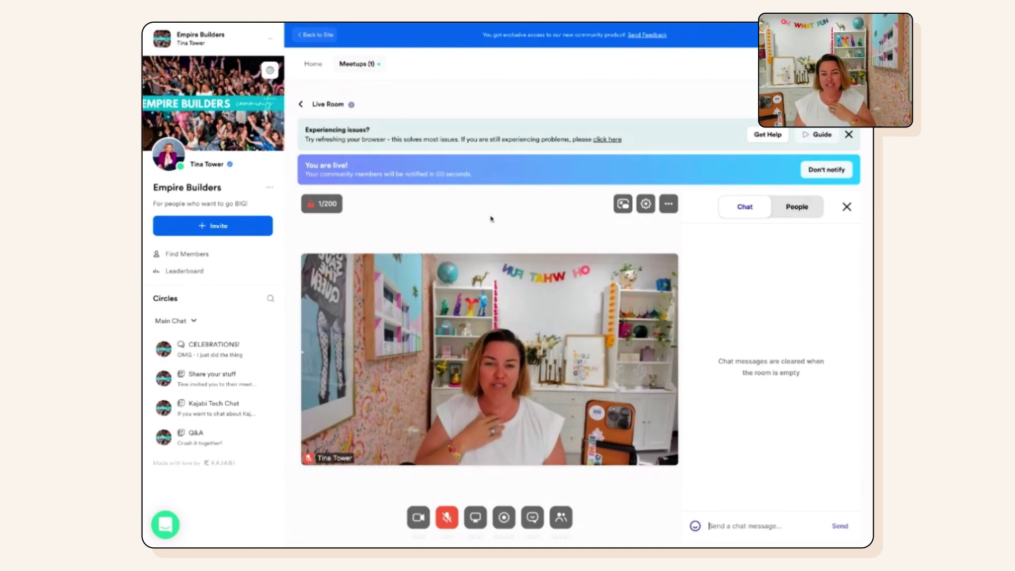
pyautogui.click(320, 68)
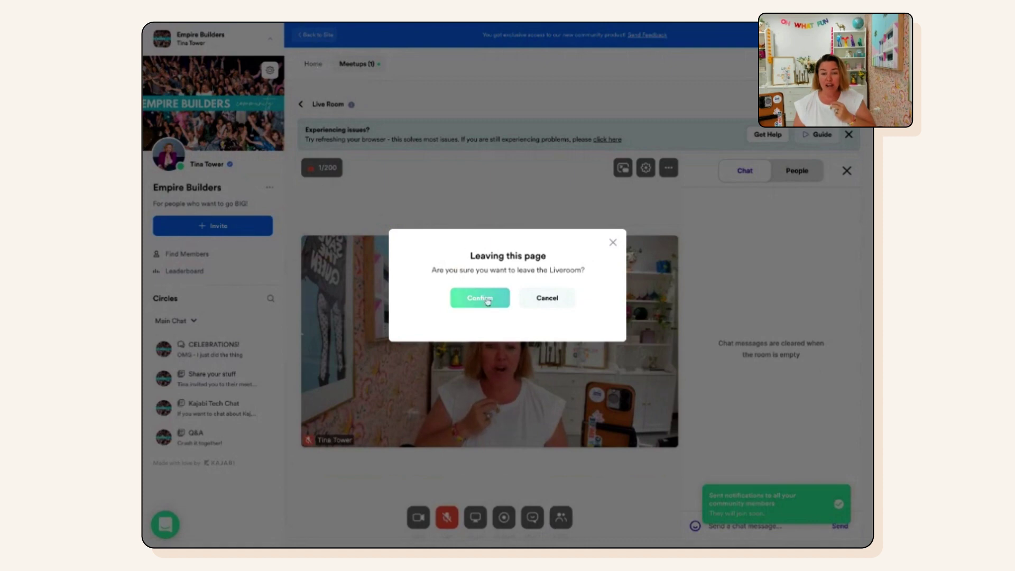
# - Confirm leaving the Live Room to return to the Home challenges list
pyautogui.click(464, 297)
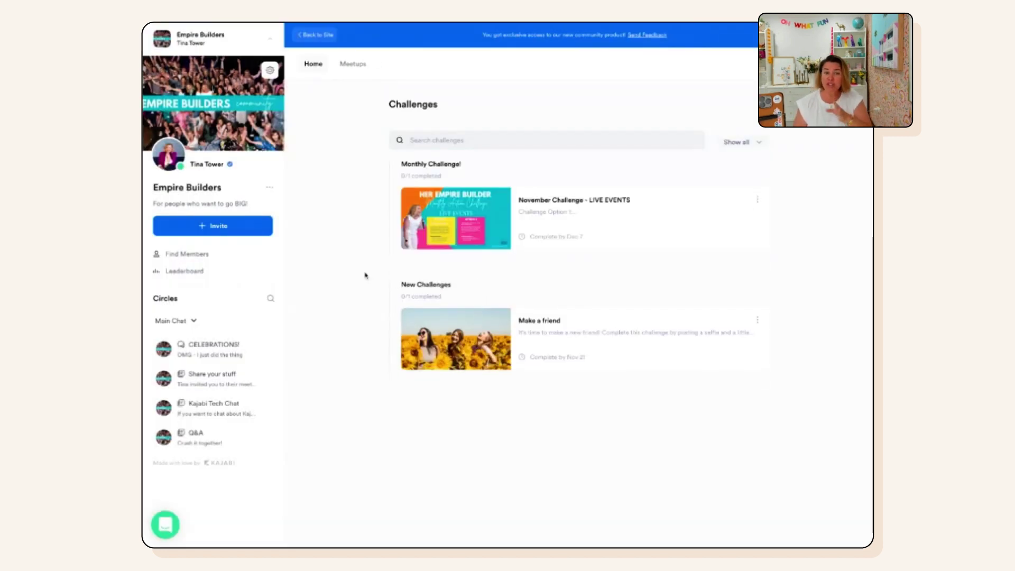